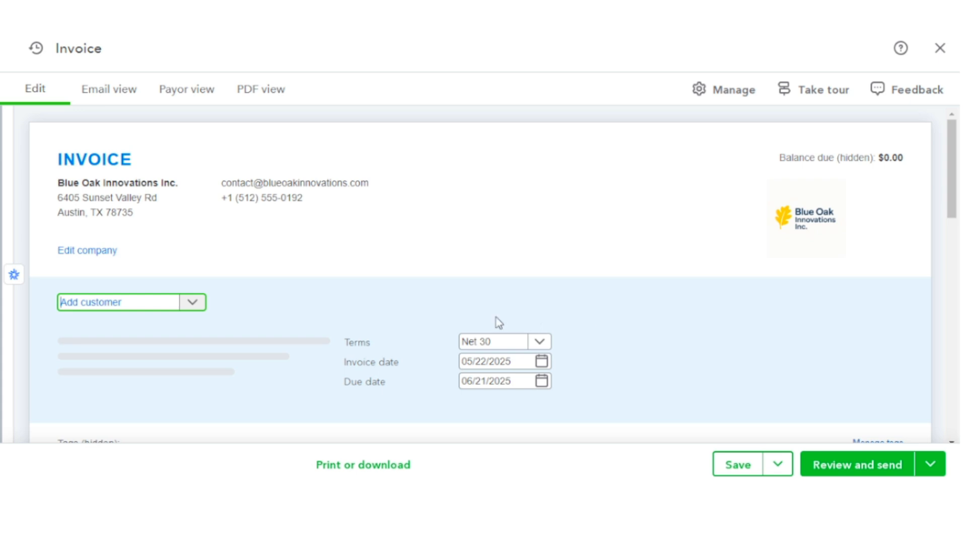
- Create a new customer with the company name North River Logistics LLC for the invoice and save it
click(192, 303)
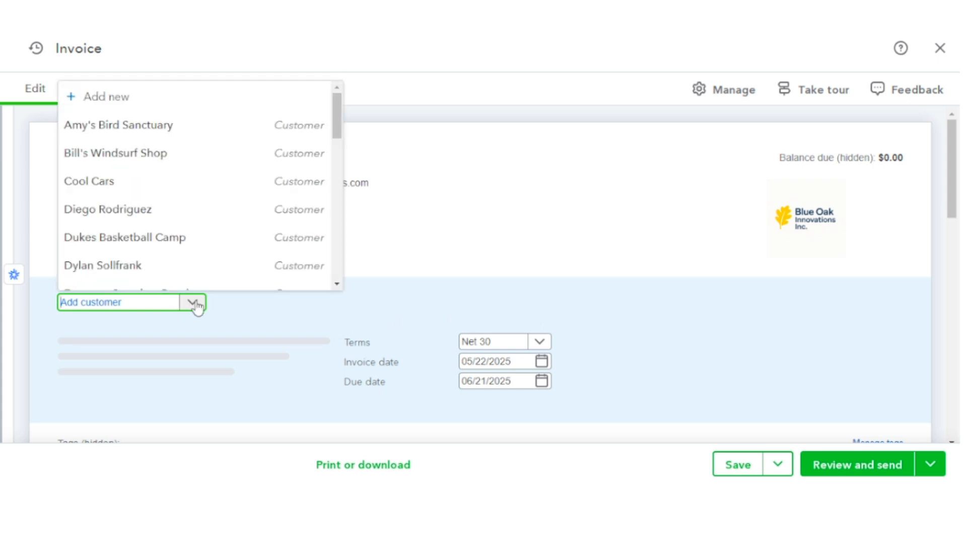
click(109, 105)
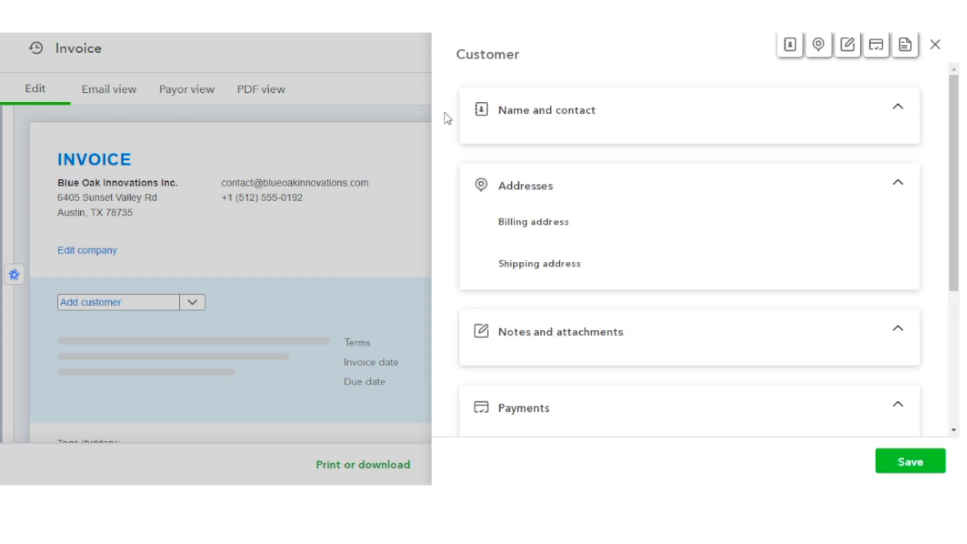
click(508, 112)
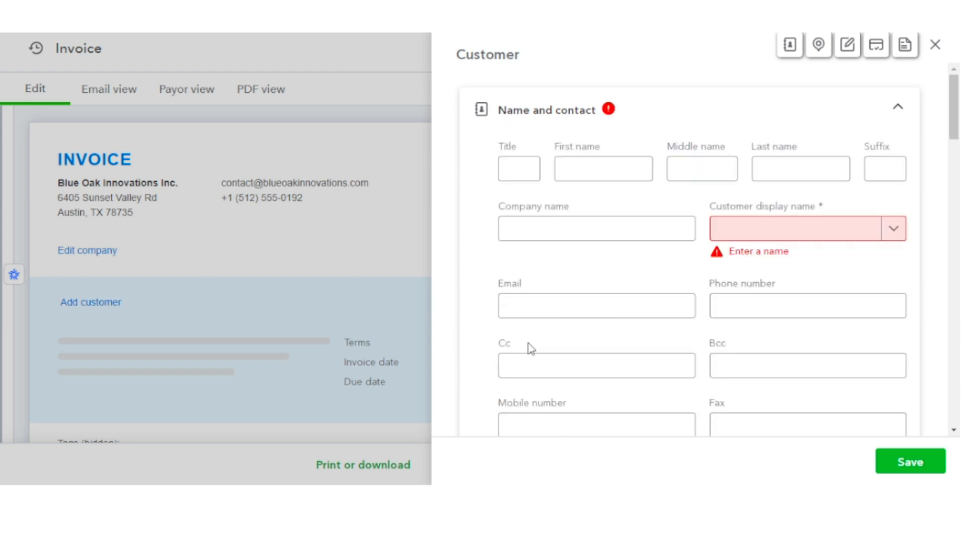
click(514, 233)
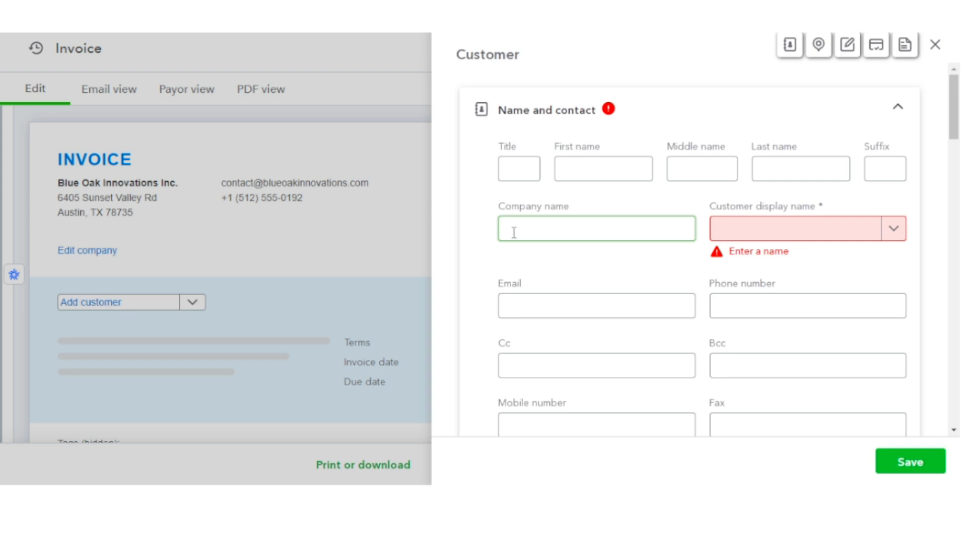
text(North River Logistics LLC)
click(922, 468)
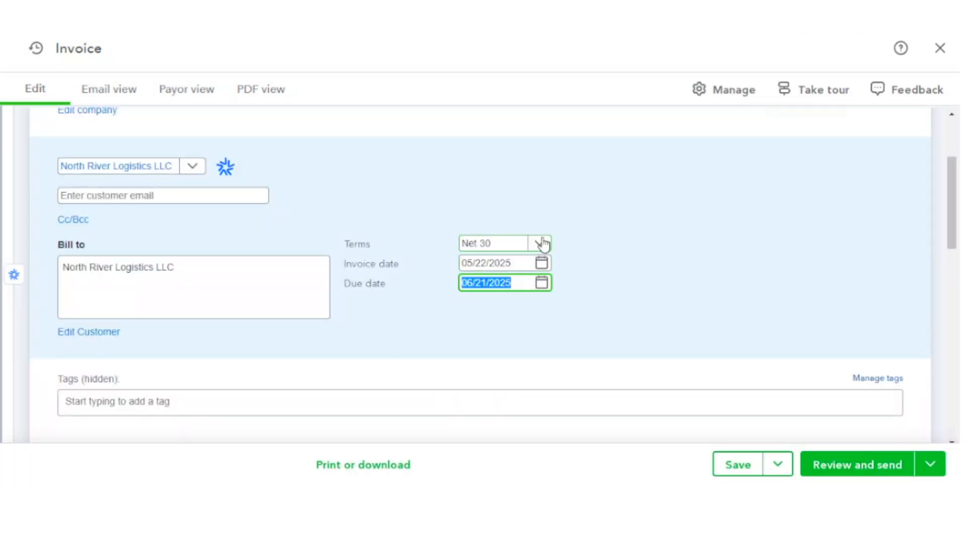
- Set the invoice terms to Net 15 and the invoice date to 05/20/2025
click(541, 244)
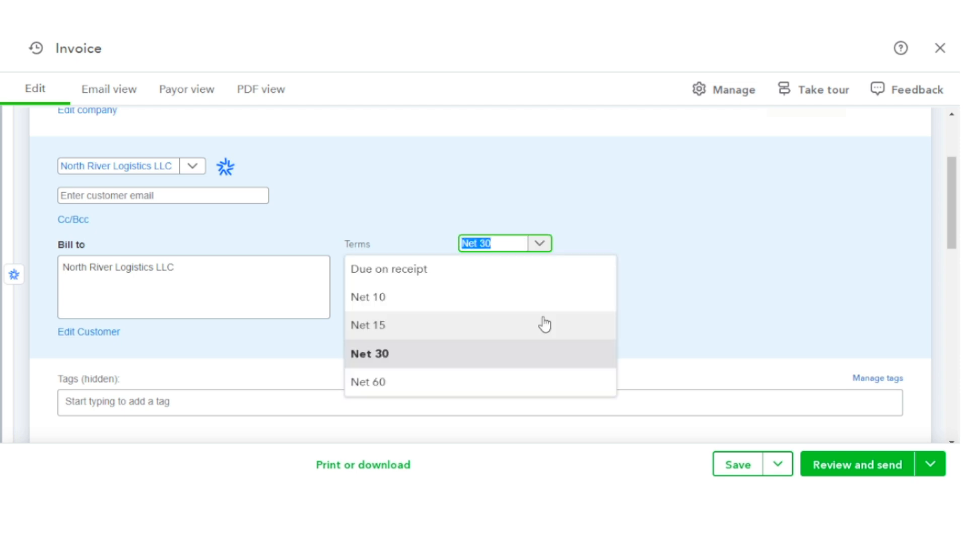
click(544, 325)
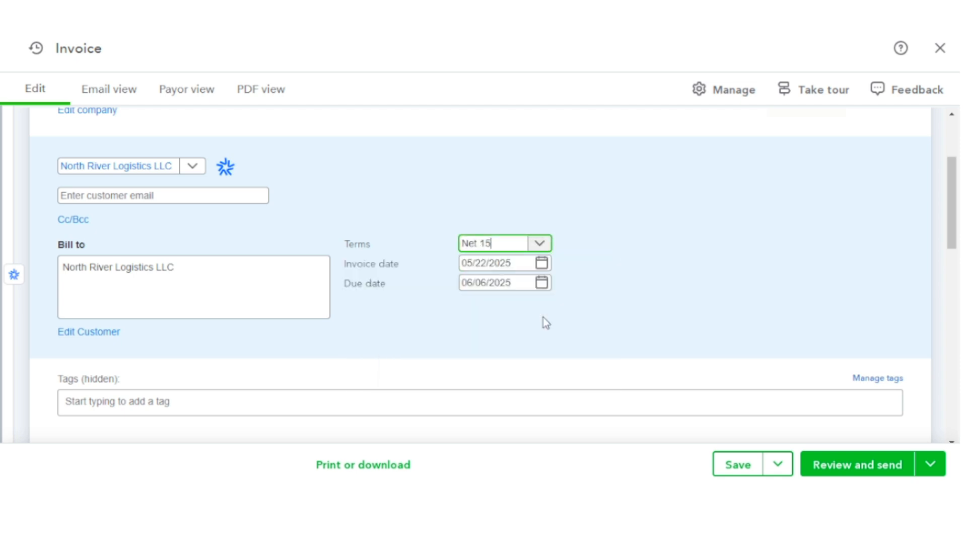
click(547, 265)
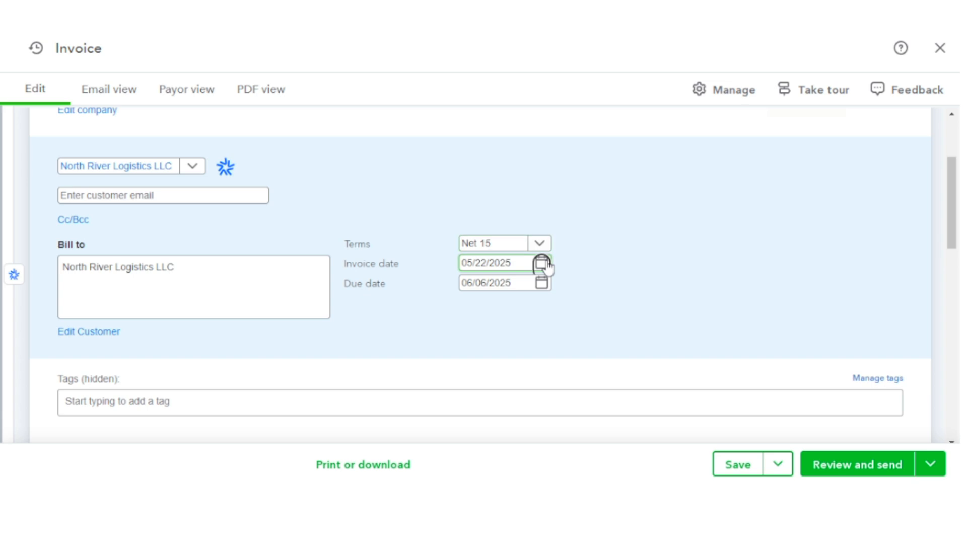
click(547, 265)
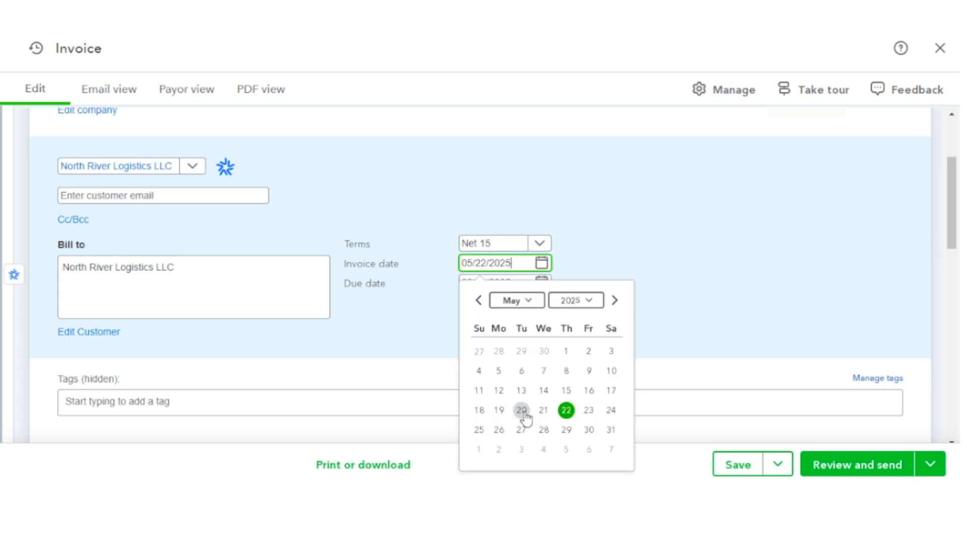
click(522, 411)
- Create a new service item named End-to-End Custom Software Development on the first invoice line and save it without a sales price
scroll(526, 412, down, 6)
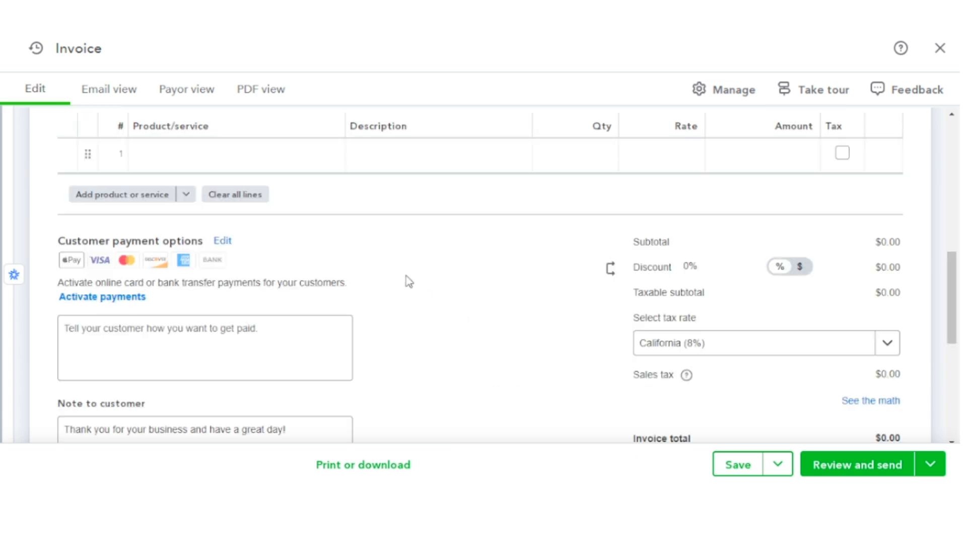
click(296, 160)
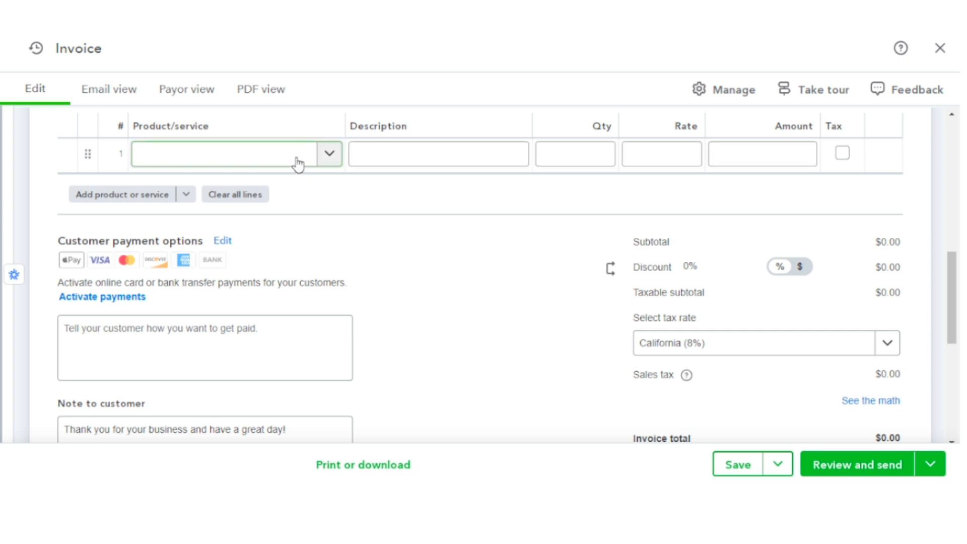
click(328, 158)
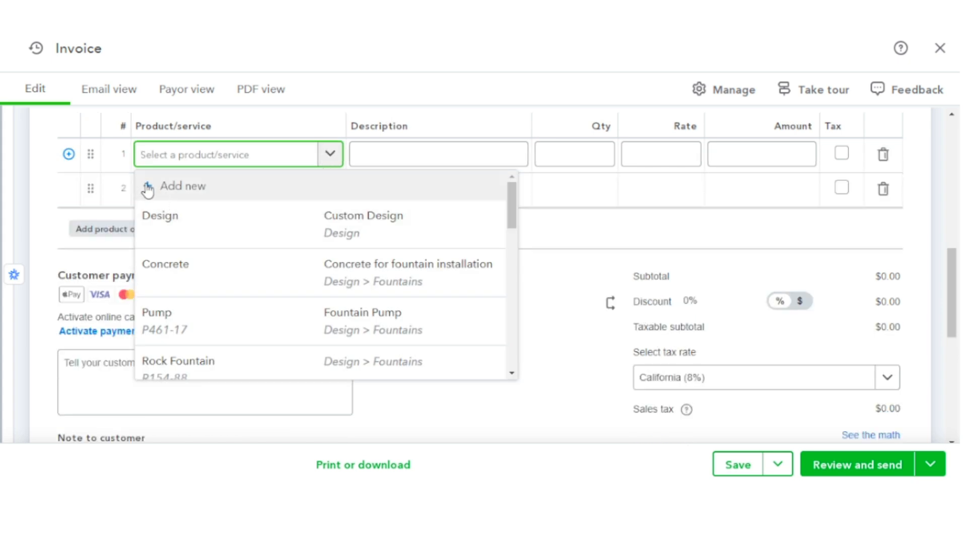
click(148, 189)
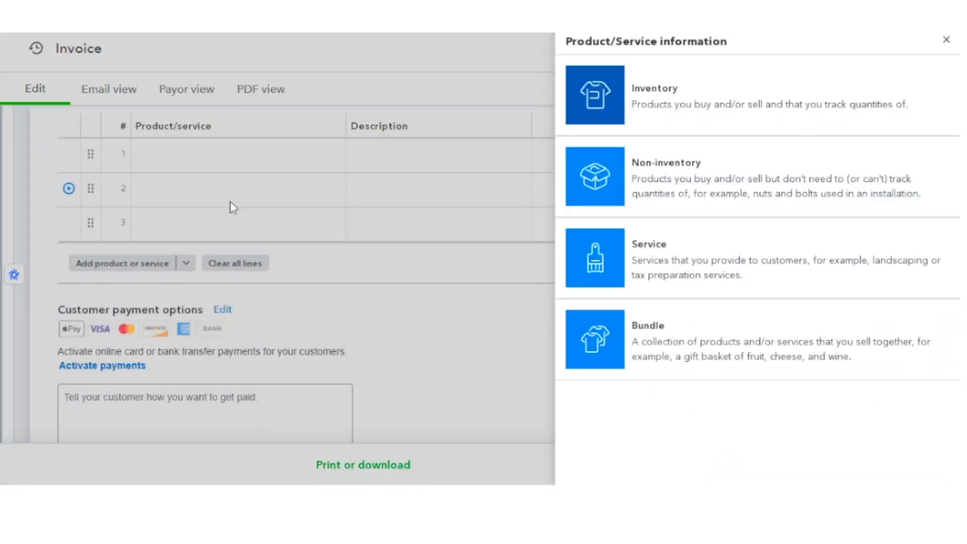
click(599, 257)
click(574, 148)
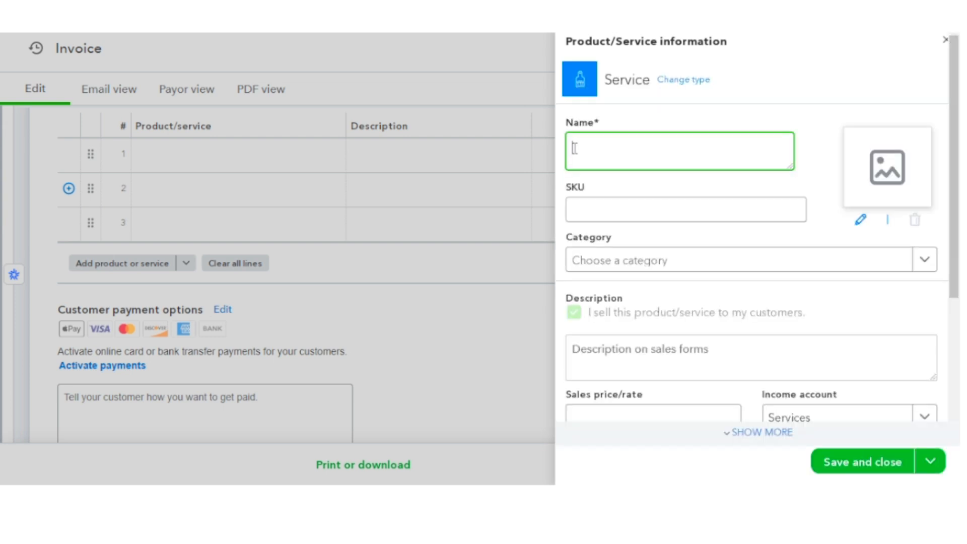
scroll(572, 194, down, 3)
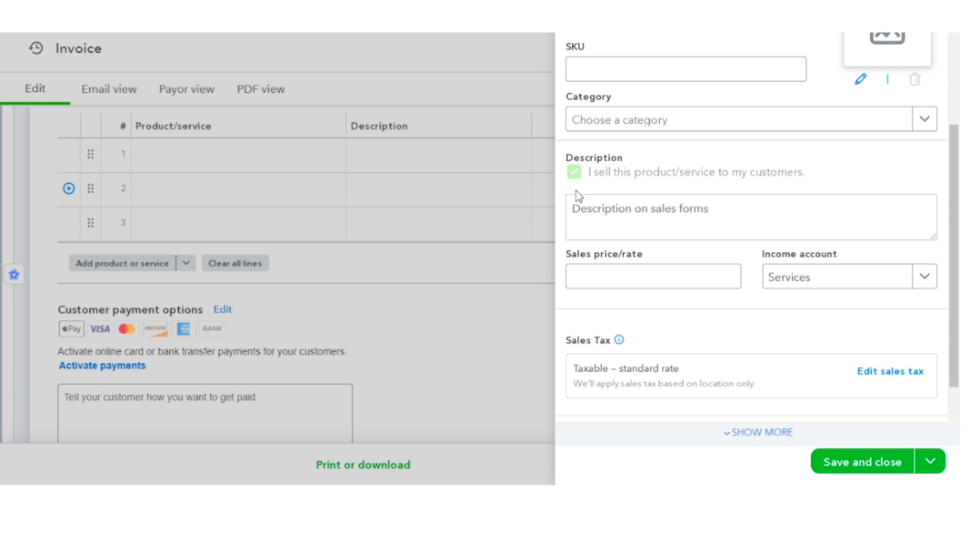
scroll(577, 192, down, 1)
scroll(598, 215, up, 3)
scroll(598, 214, down, 3)
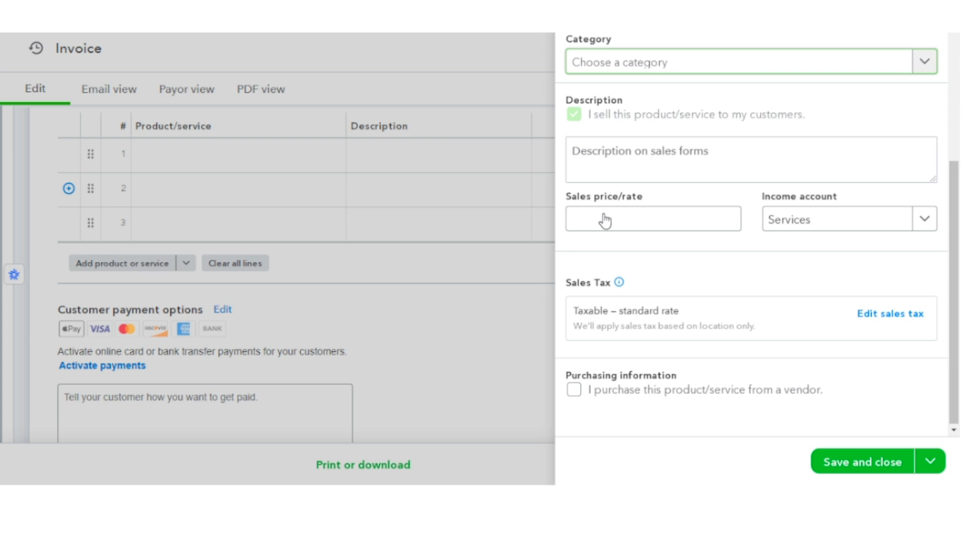
click(603, 213)
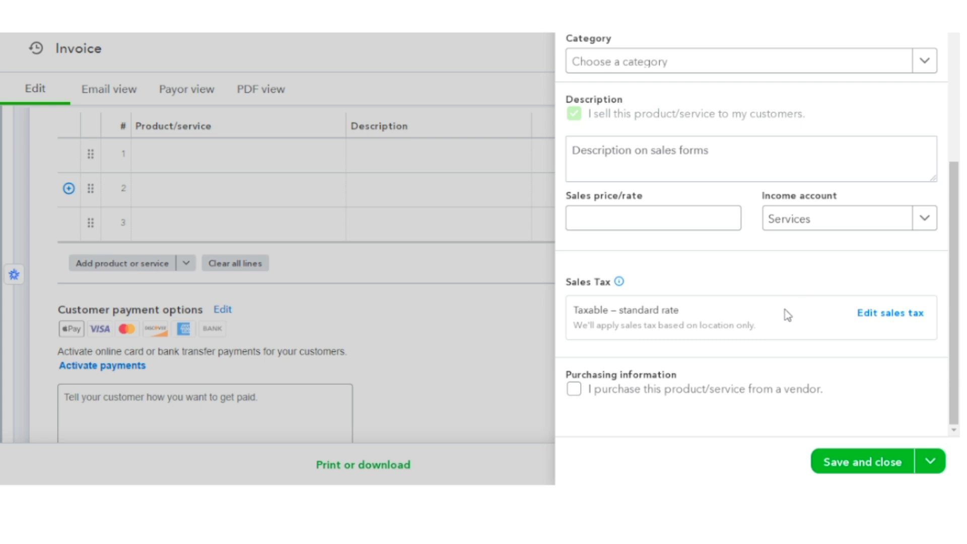
click(863, 463)
- Set the service line's rate to 35000 and save the invoice
click(653, 159)
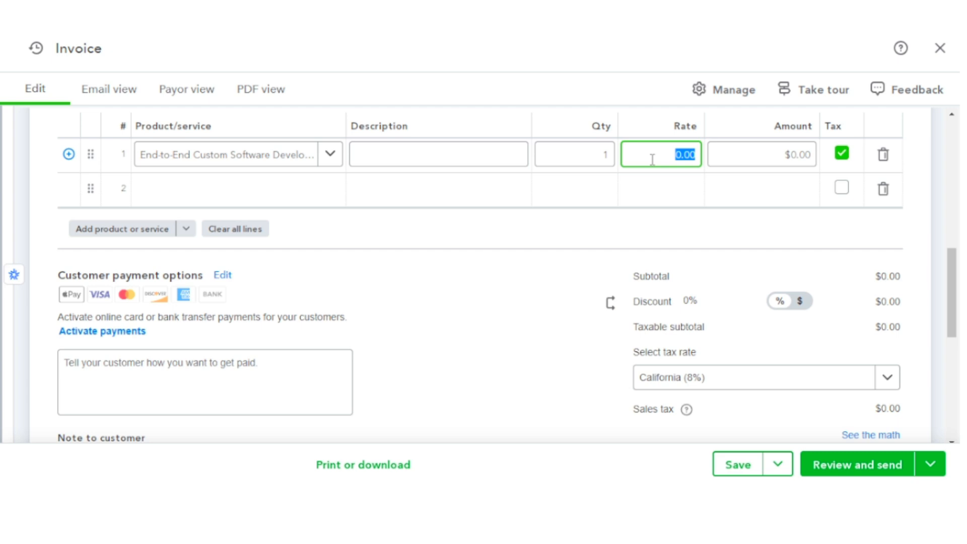
text(35000)
scroll(633, 210, down, 4)
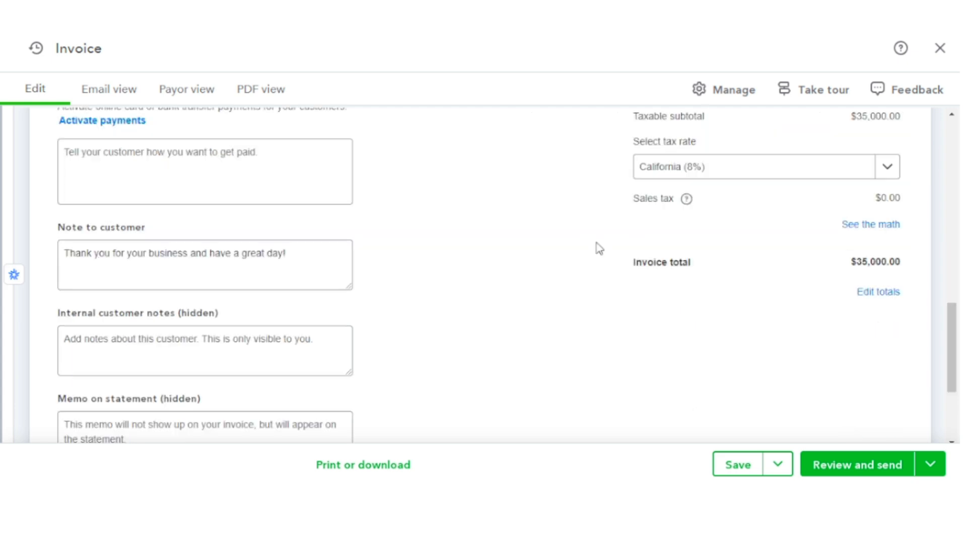
click(735, 471)
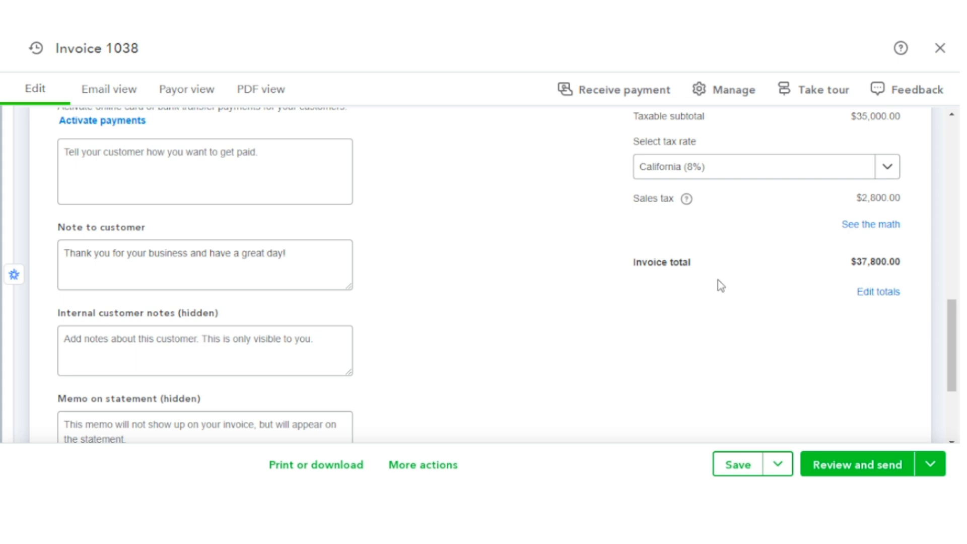
- Review the saved invoice and its email and PDF preview, then close it without sending
scroll(720, 286, up, 10)
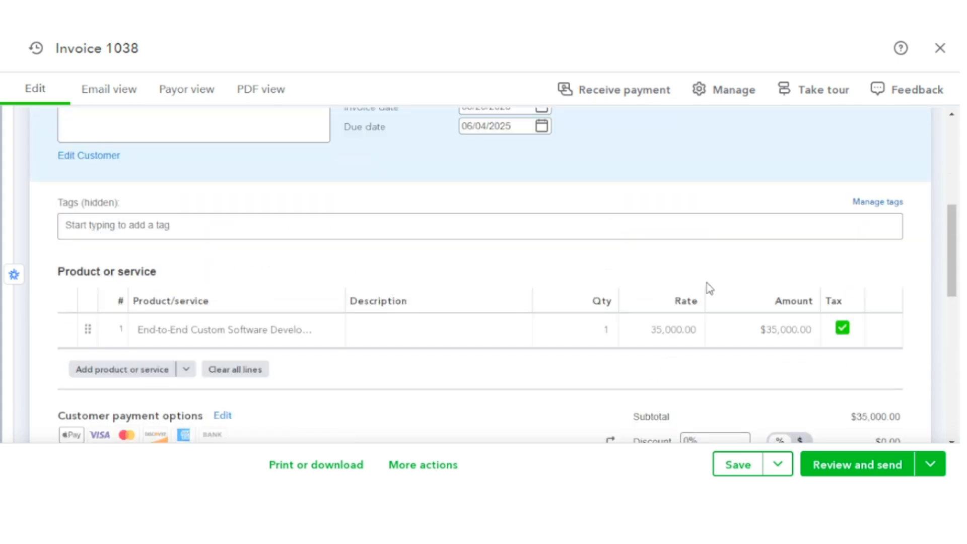
scroll(709, 287, up, 8)
scroll(710, 288, up, 1)
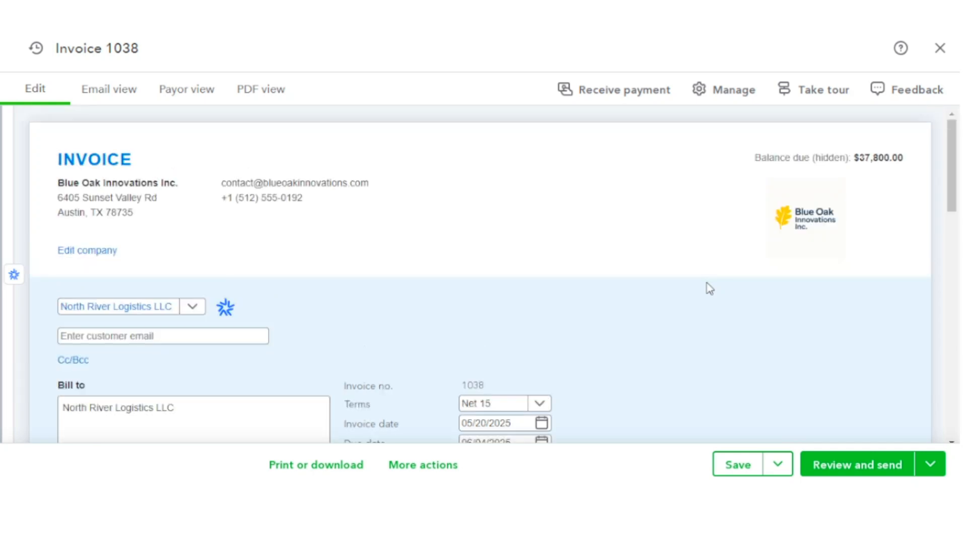
click(848, 468)
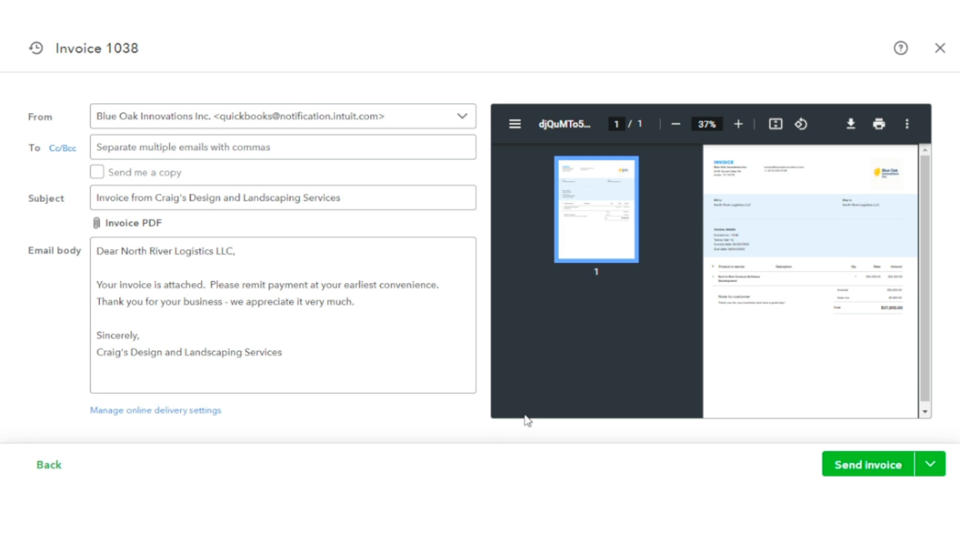
click(940, 45)
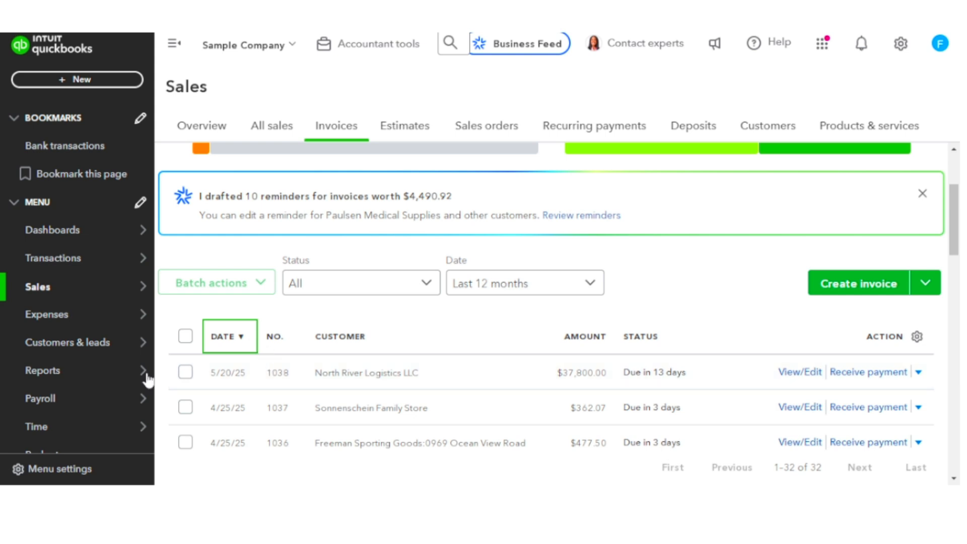
- Search the standard reports for "customer" and open the Customer Balance Summary
mouse_move(120, 381)
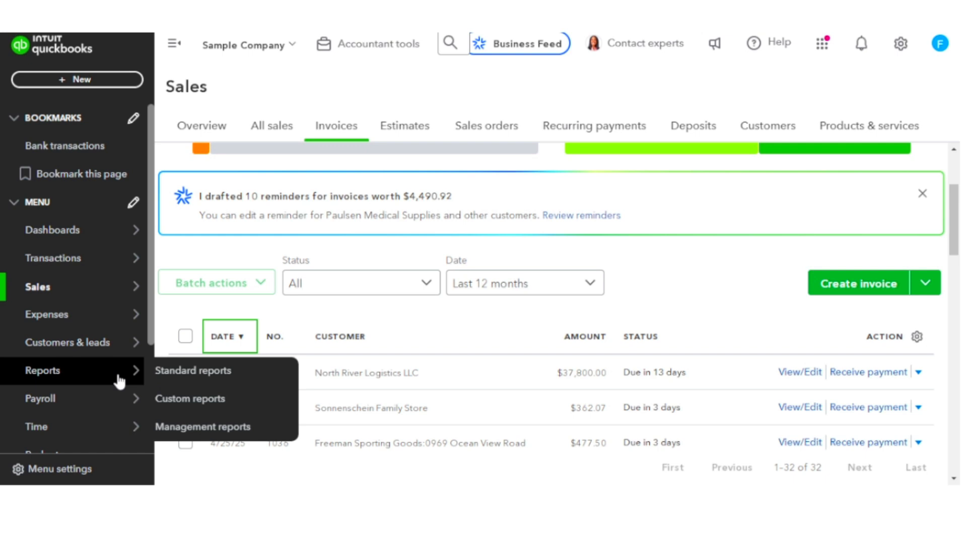
click(171, 376)
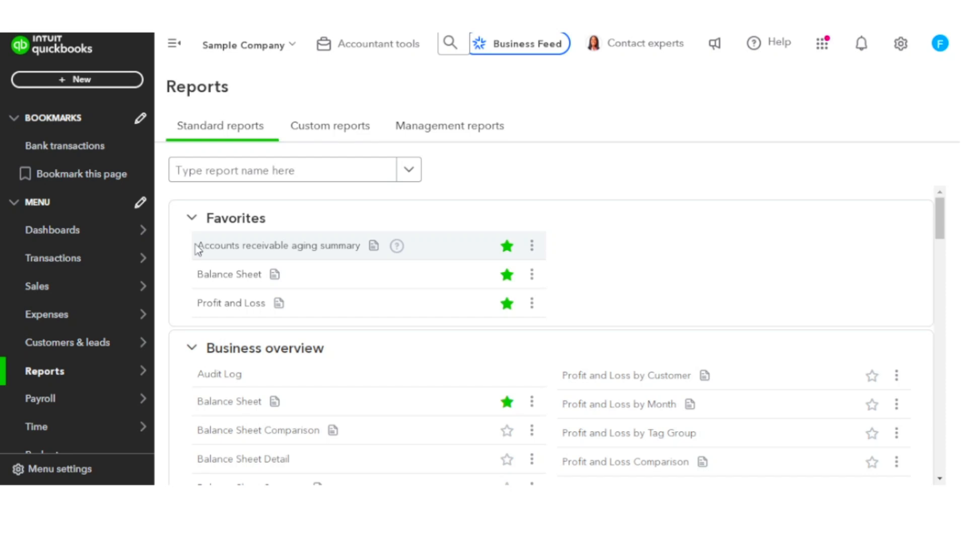
click(207, 172)
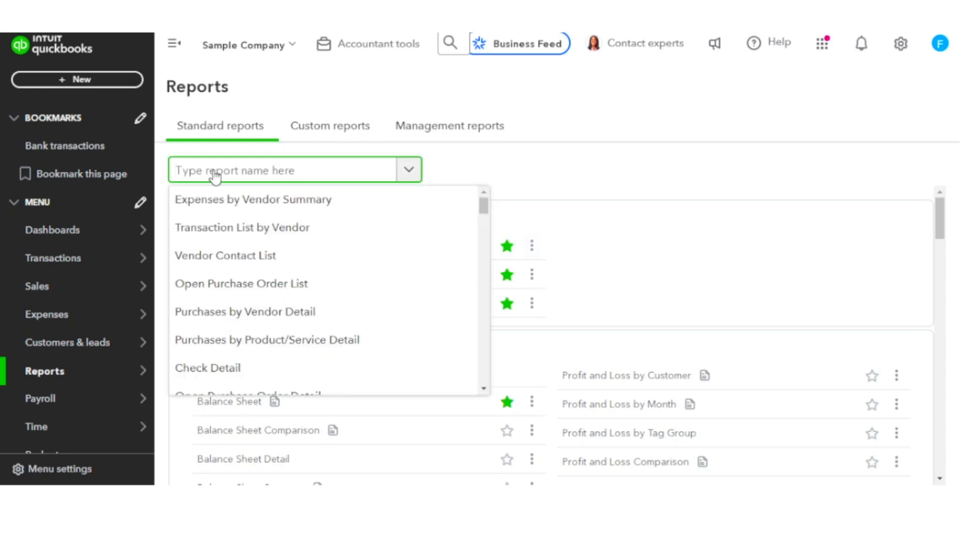
text(cus)
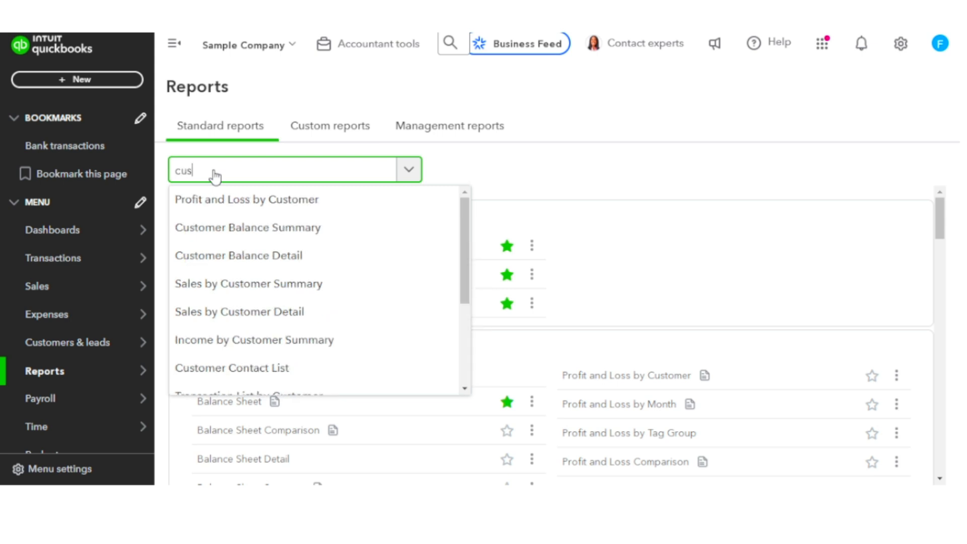
text(tomer)
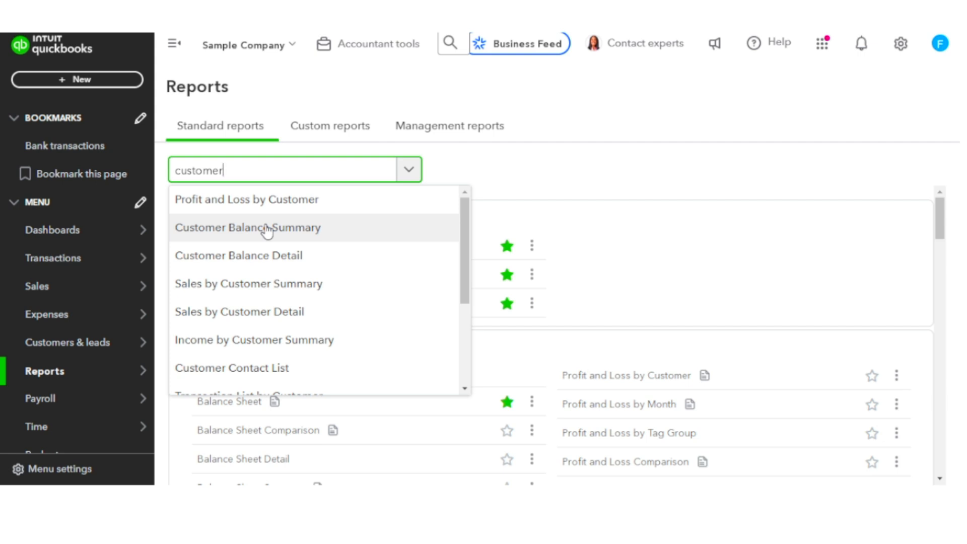
click(267, 232)
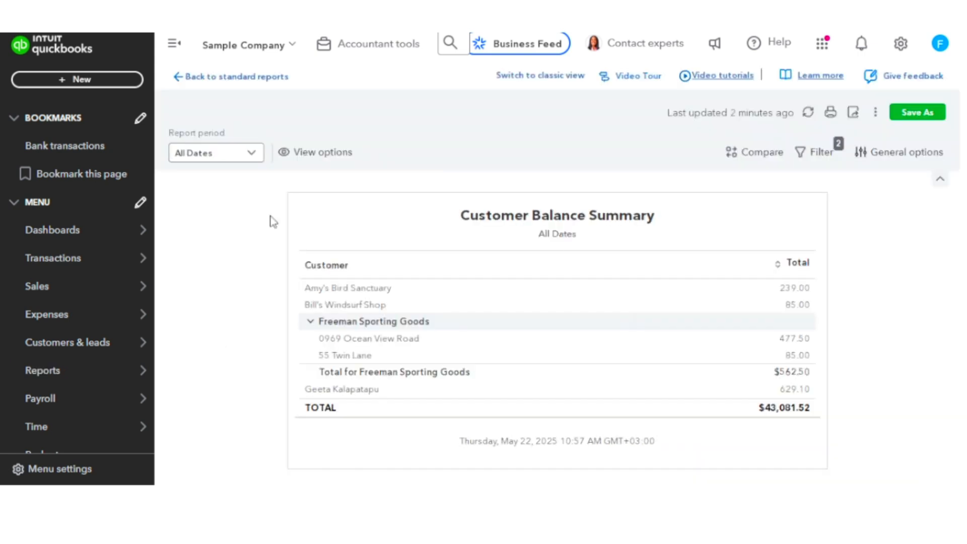
- Set the Customer Balance Summary to custom dates as of 05/20/2025 and check the North River Logistics LLC balance
click(257, 156)
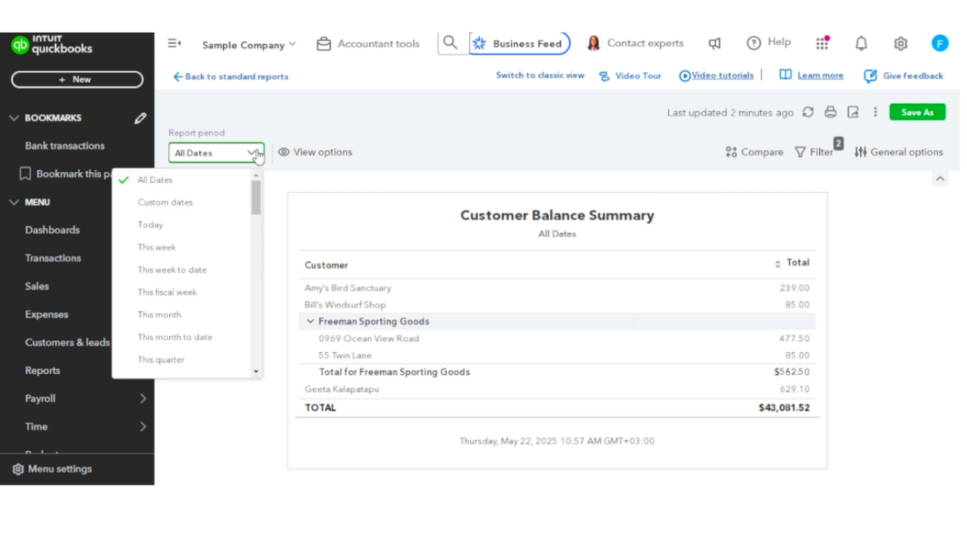
click(233, 201)
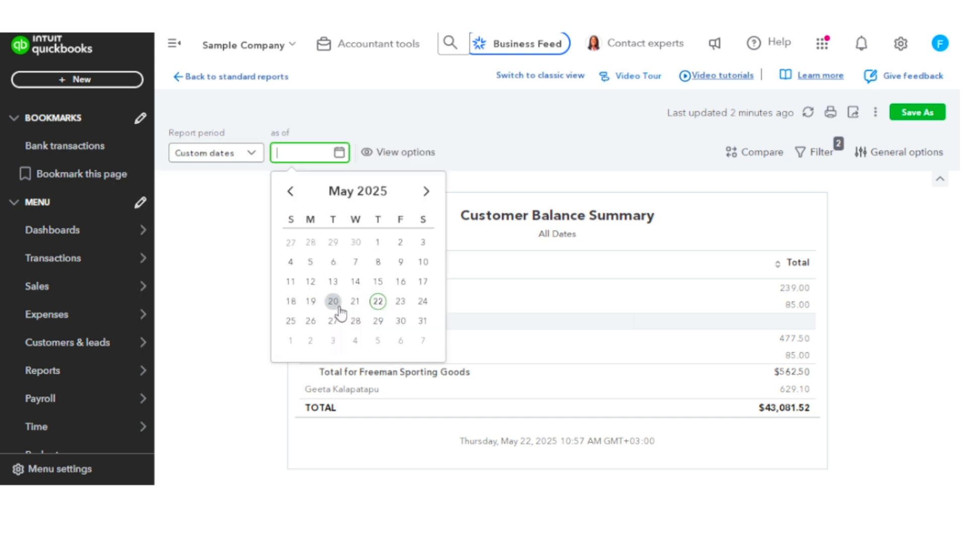
click(338, 308)
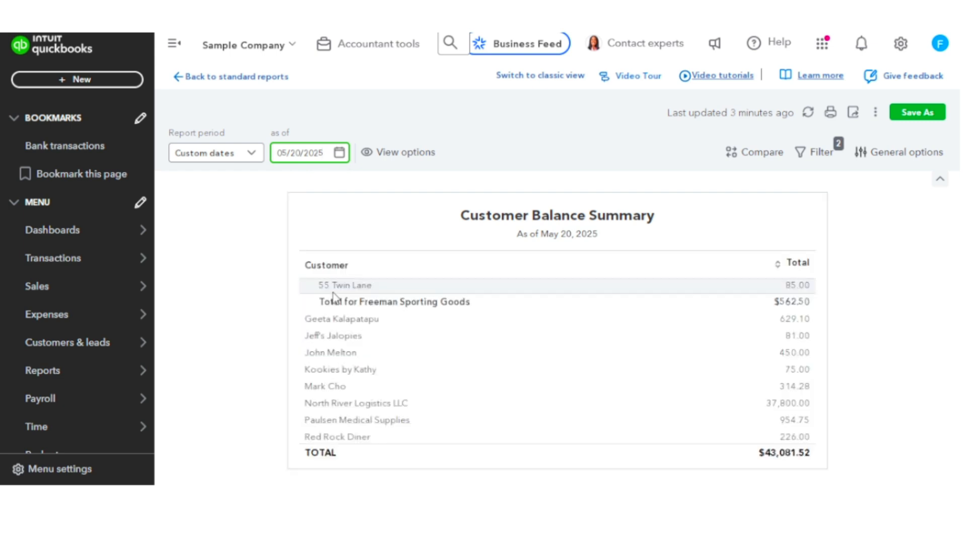
scroll(333, 292, down, 2)
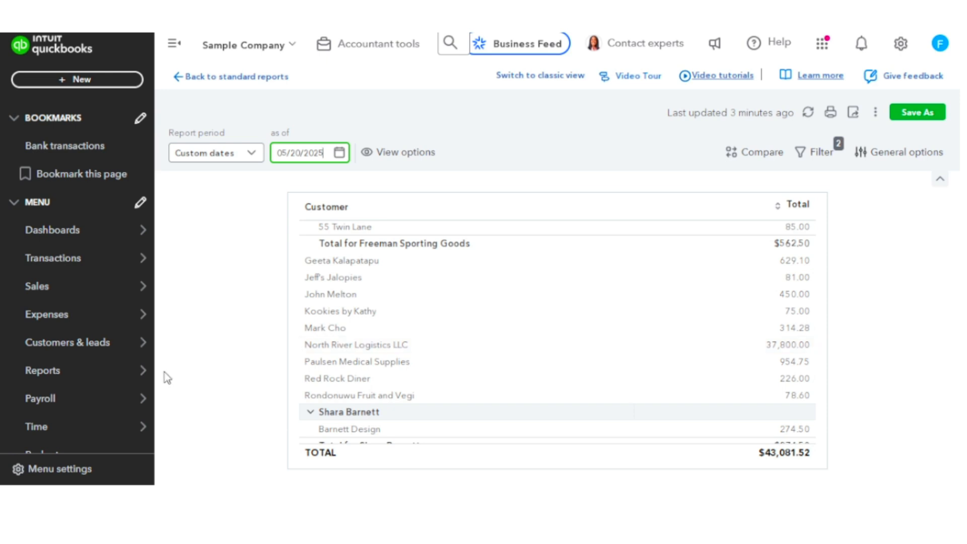
- Open the sales invoices list and start receiving payment for the North River Logistics LLC invoice dated 5/20/25
mouse_move(168, 266)
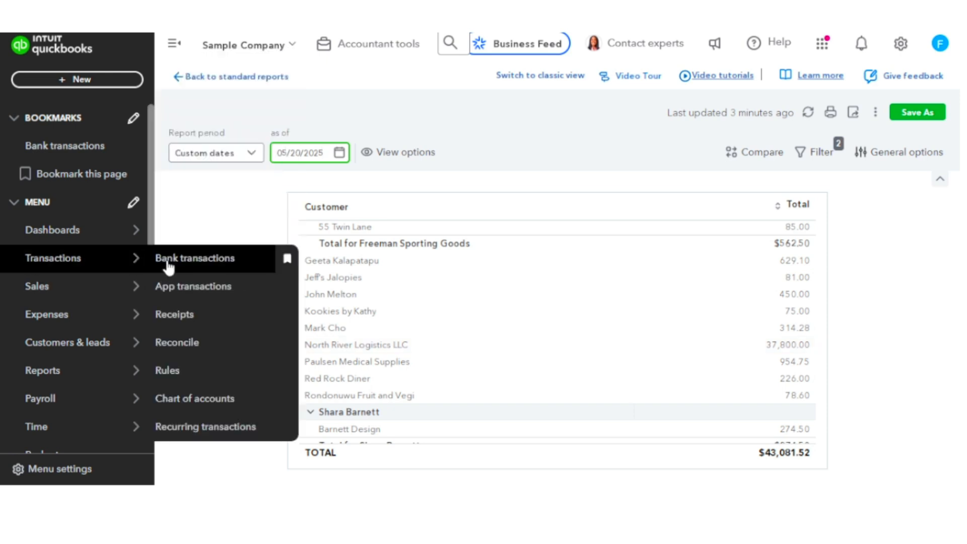
mouse_move(121, 293)
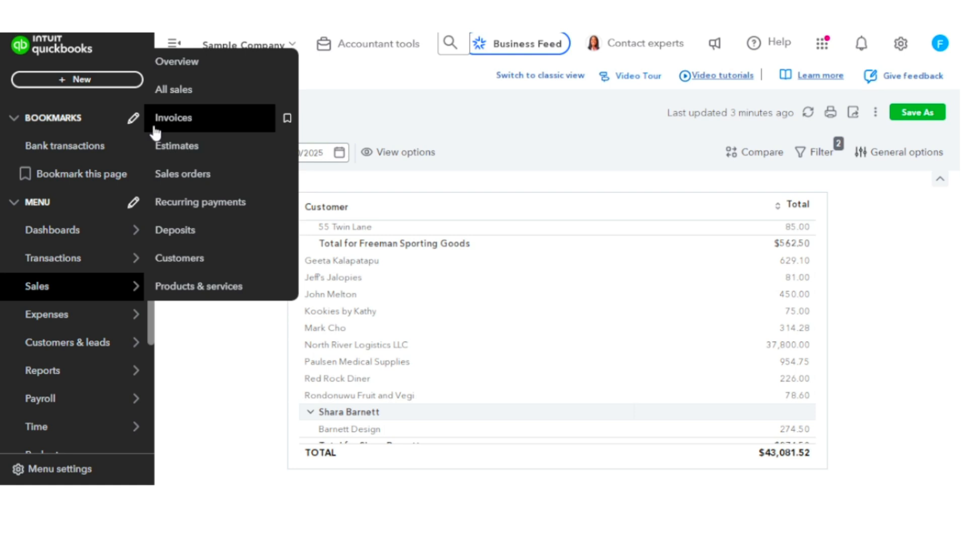
click(166, 120)
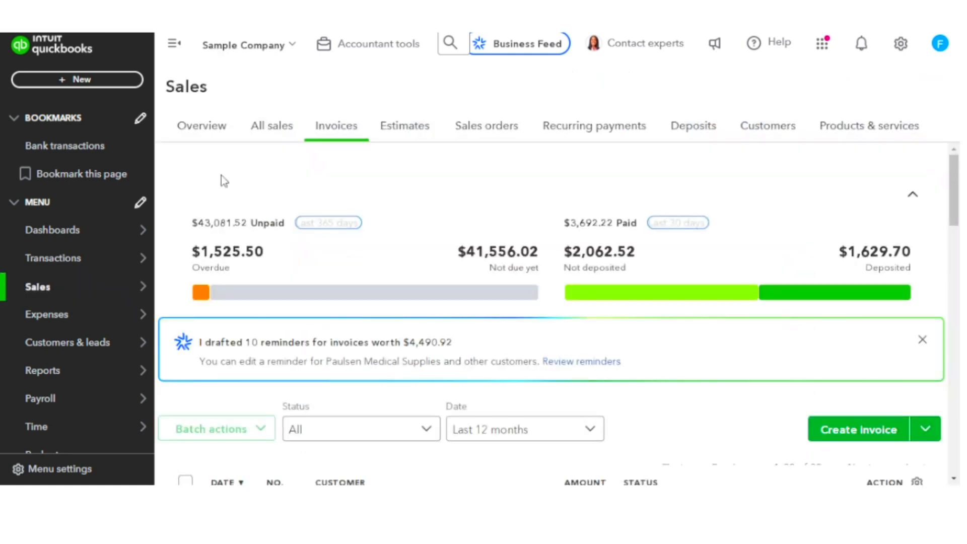
scroll(222, 175, down, 4)
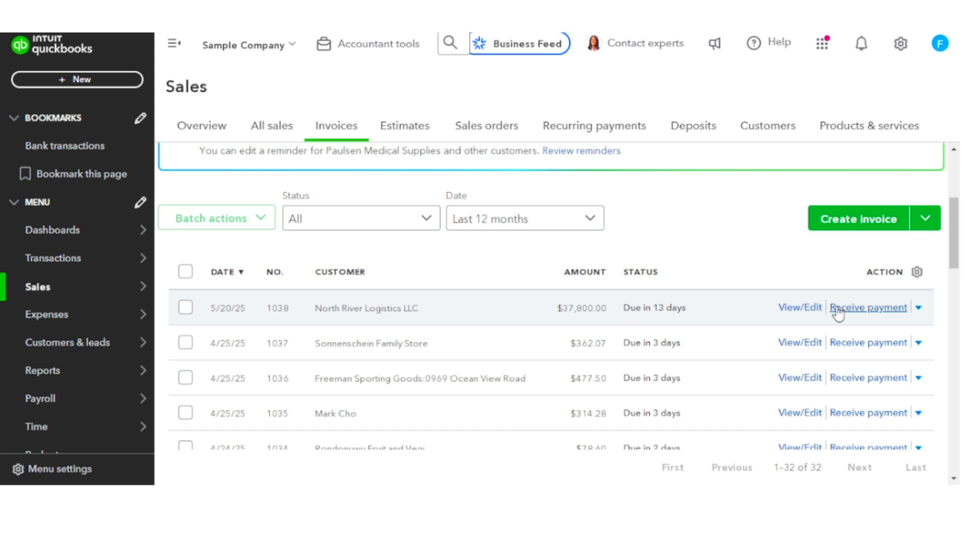
click(838, 309)
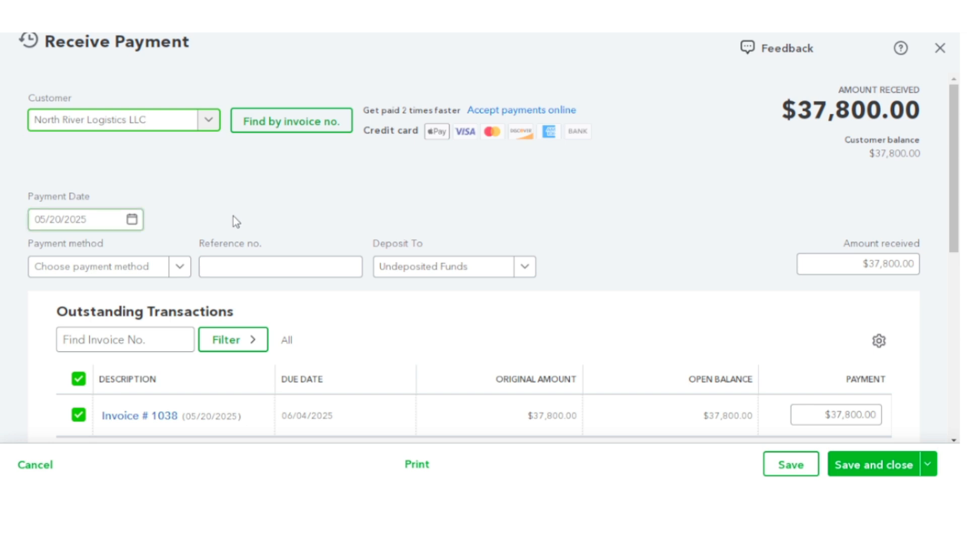
- Set the payment method to Visa and the deposit account to Savings, then save and close the payment
scroll(235, 220, down, 2)
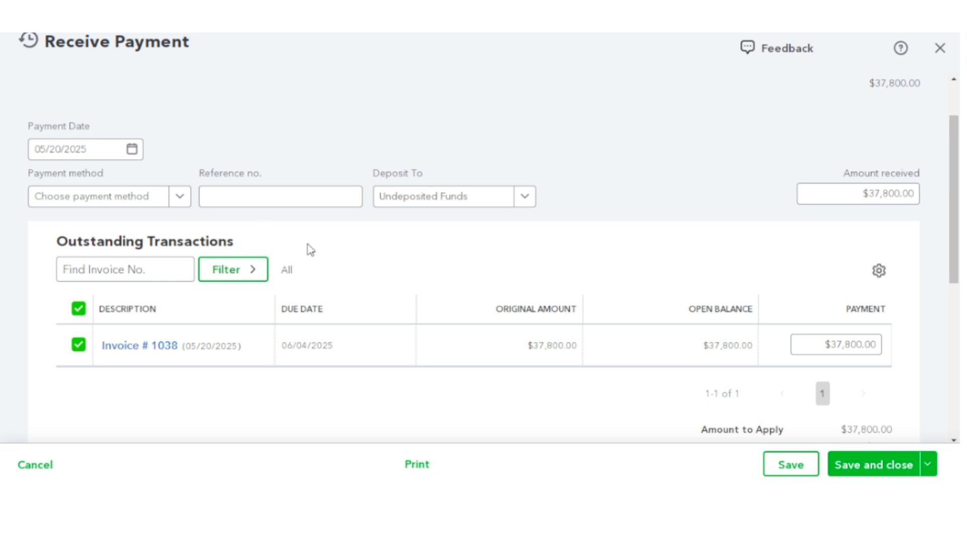
scroll(181, 276, up, 2)
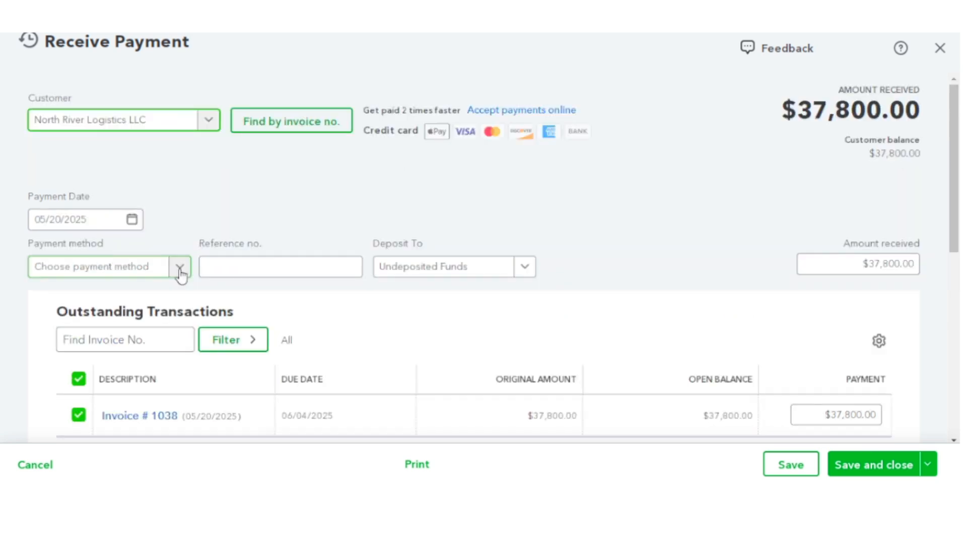
click(180, 267)
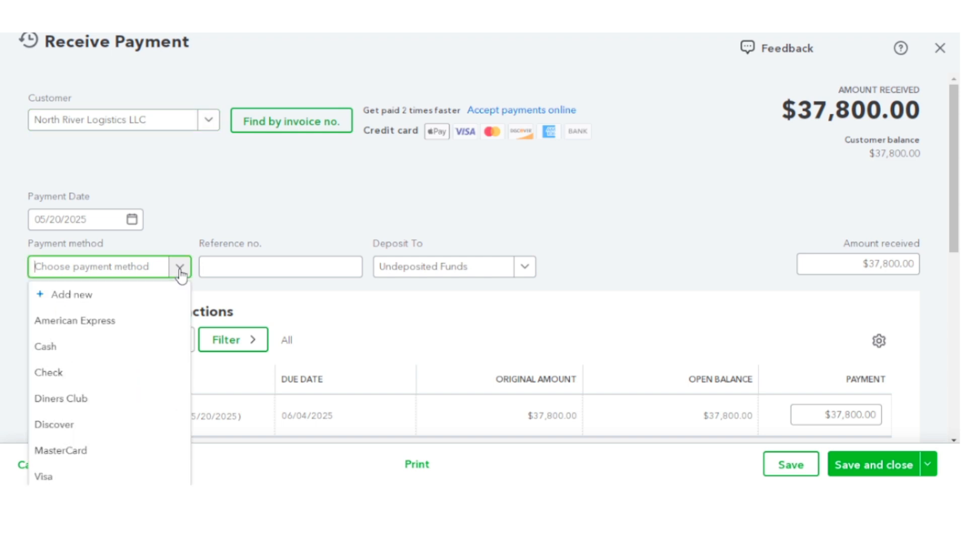
click(177, 476)
click(455, 272)
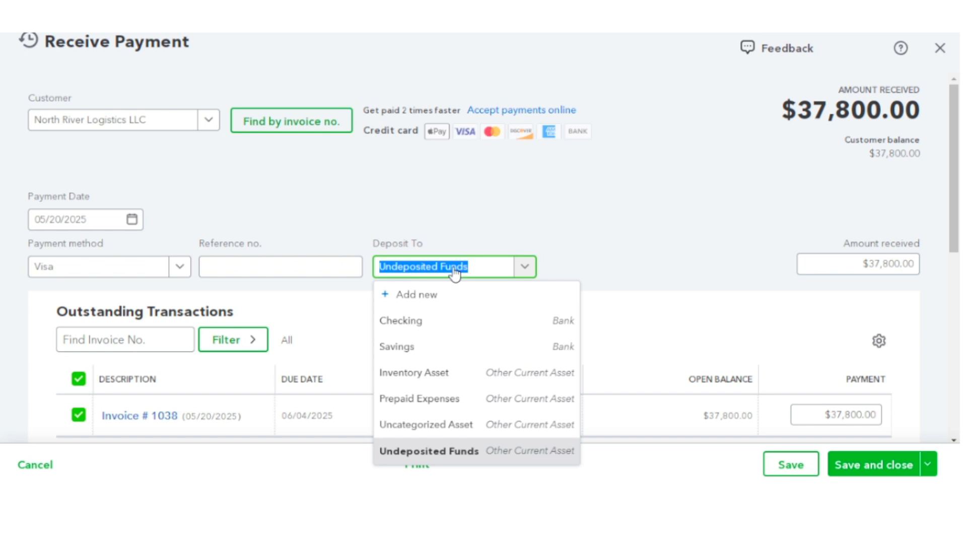
click(442, 357)
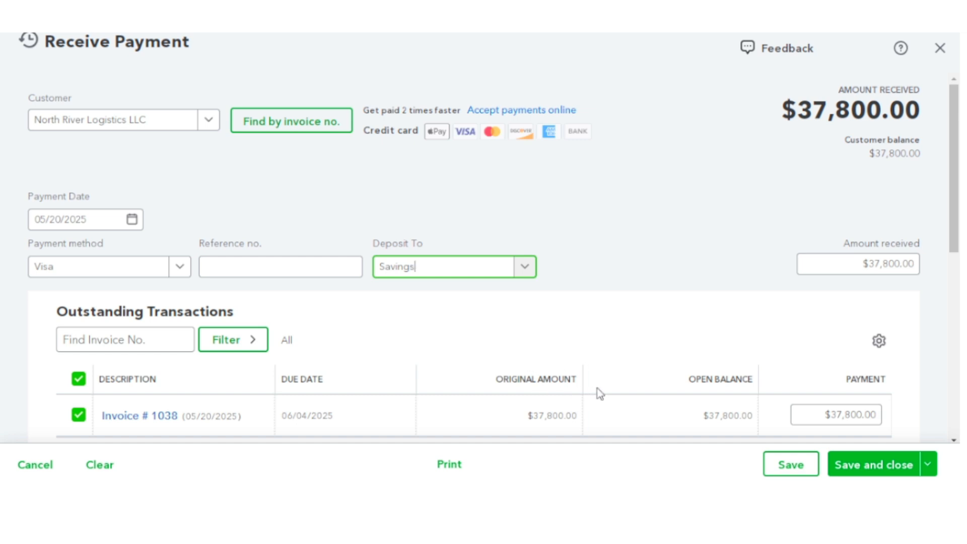
click(860, 471)
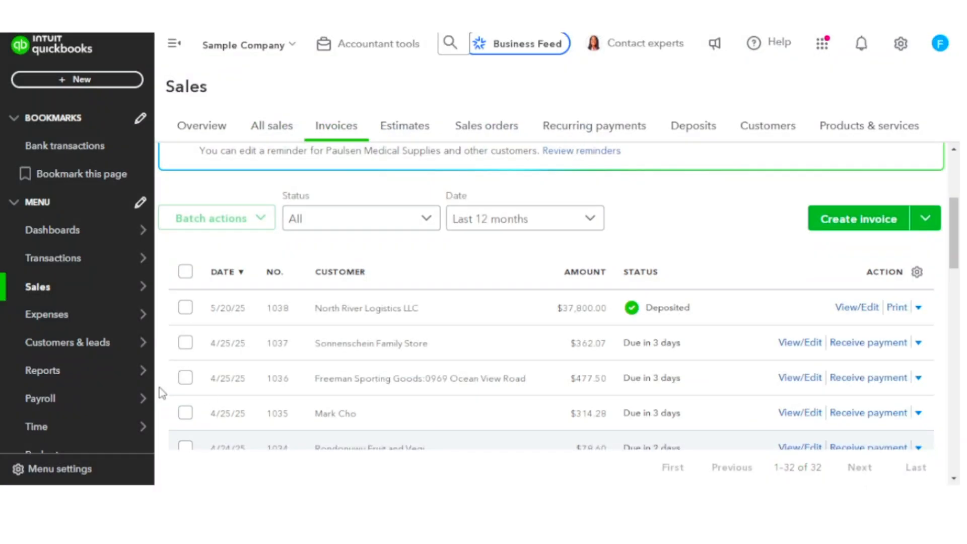
- Return to the standard reports, search for "customer" and open the Customer Balance Summary again
mouse_move(108, 378)
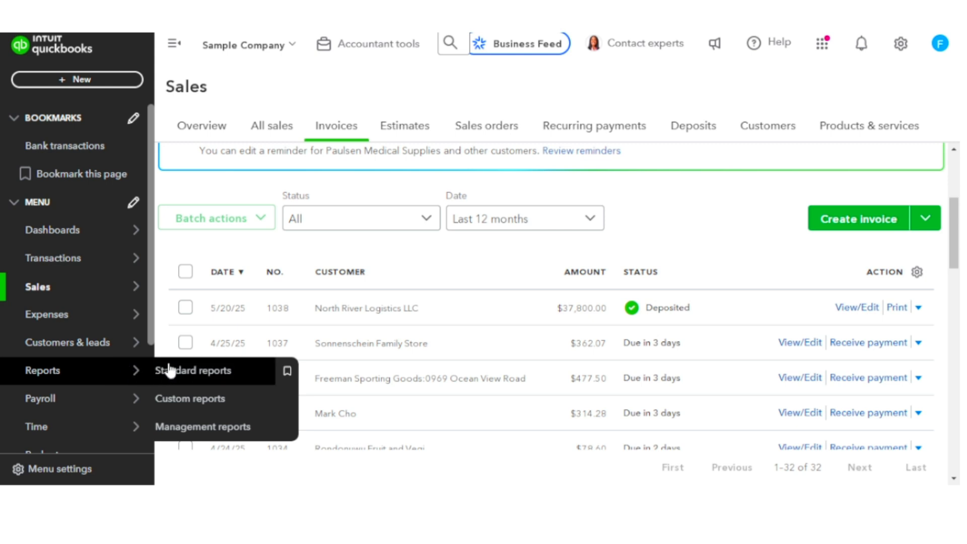
click(176, 369)
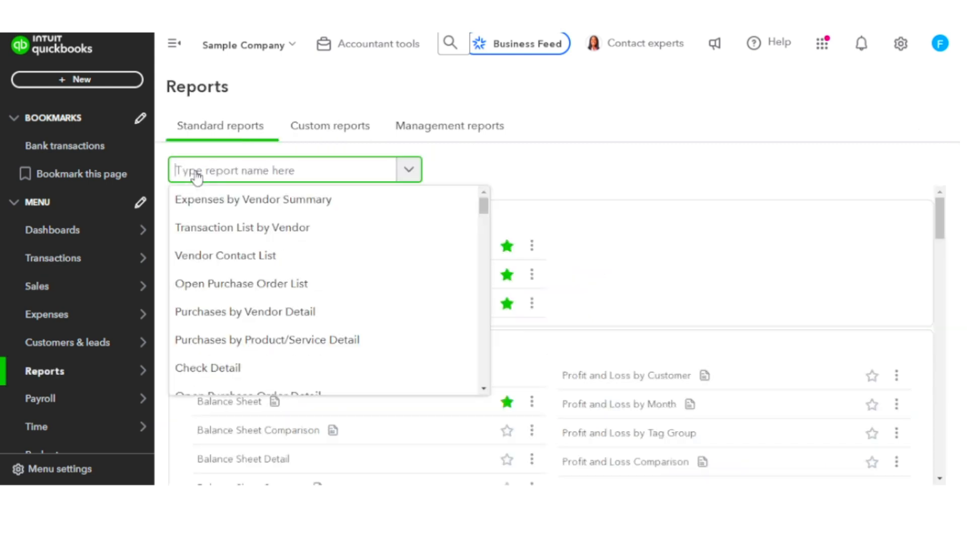
text(c)
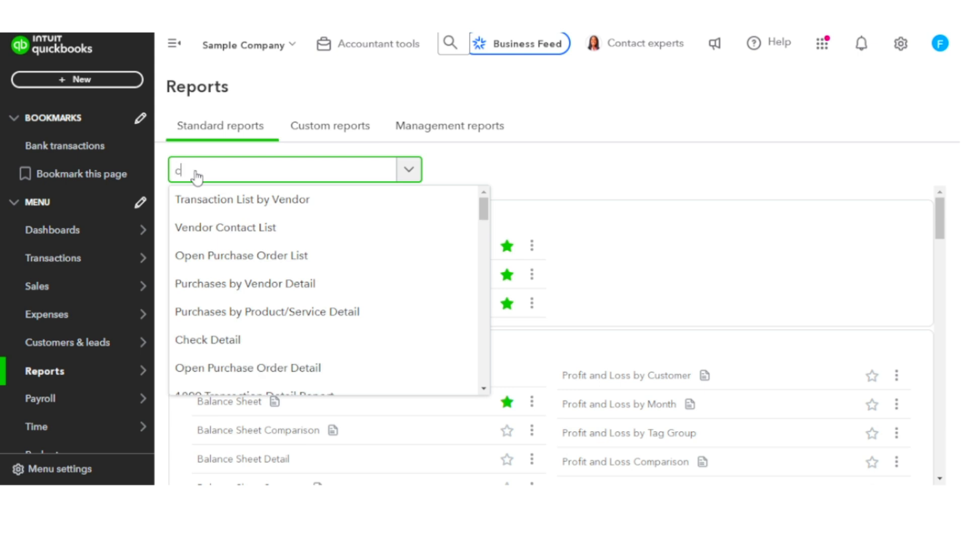
text(ustomer)
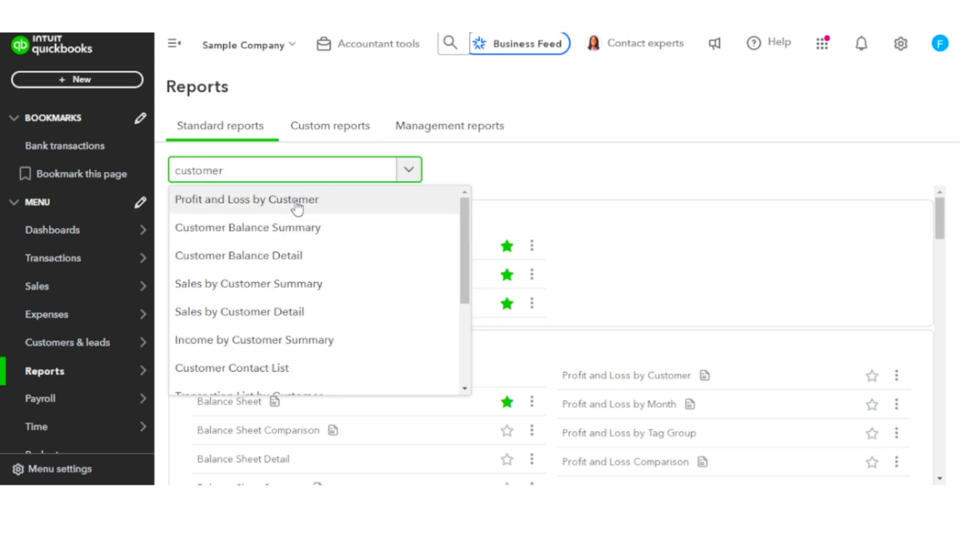
click(314, 228)
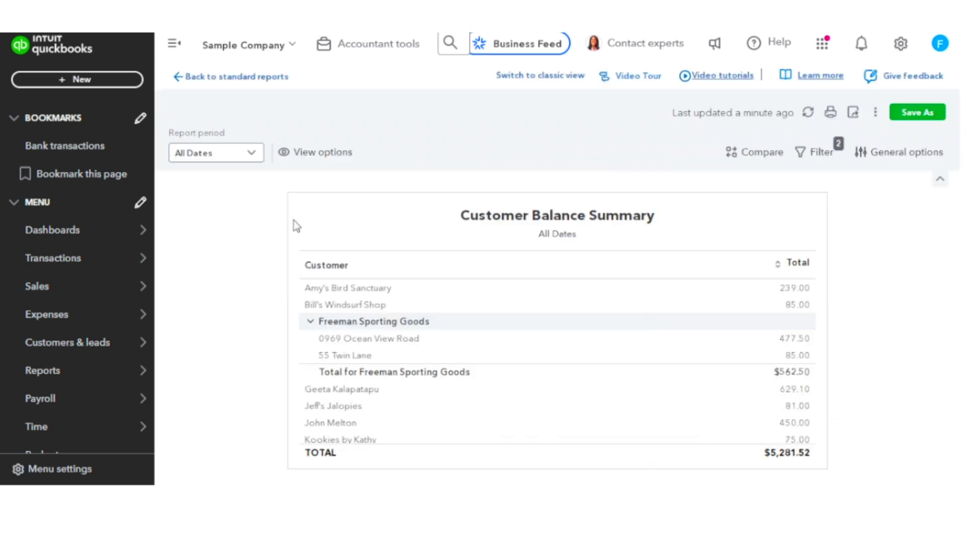
- Set the report to custom dates as of 05/20/2025 and look through the customer list for North River Logistics LLC
click(251, 154)
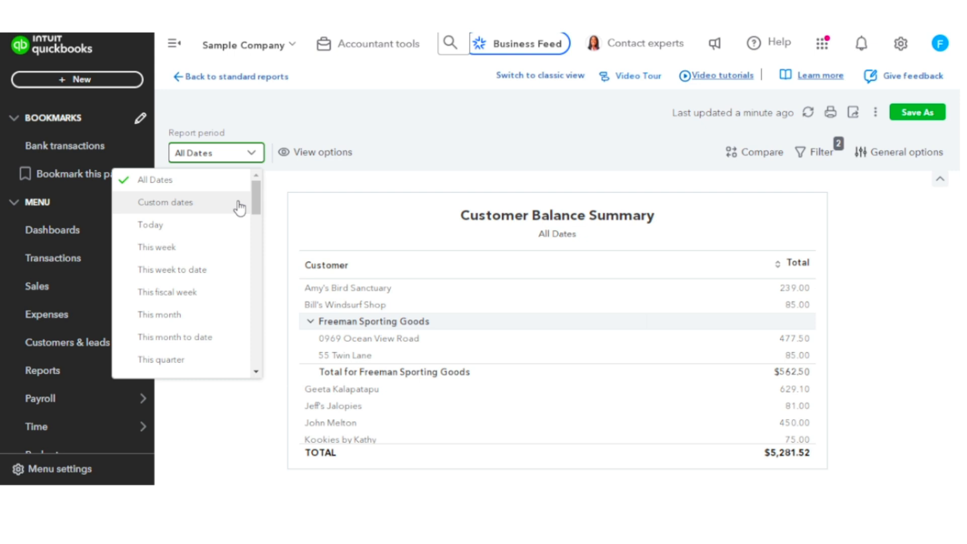
click(240, 207)
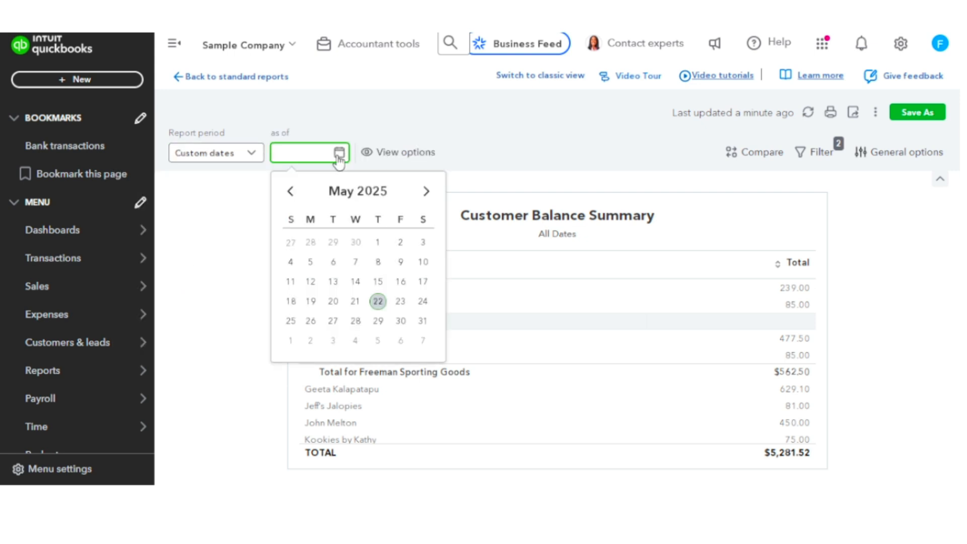
click(333, 302)
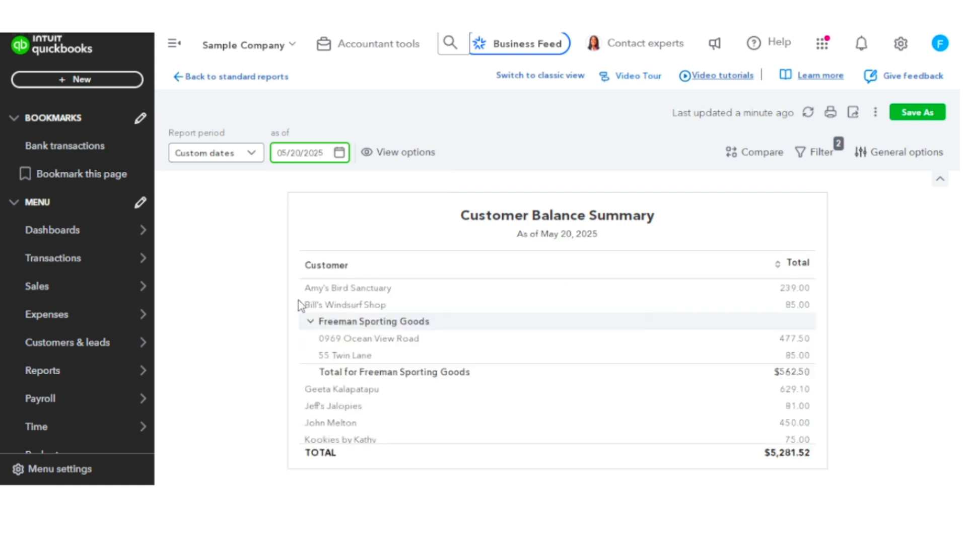
scroll(300, 303, down, 5)
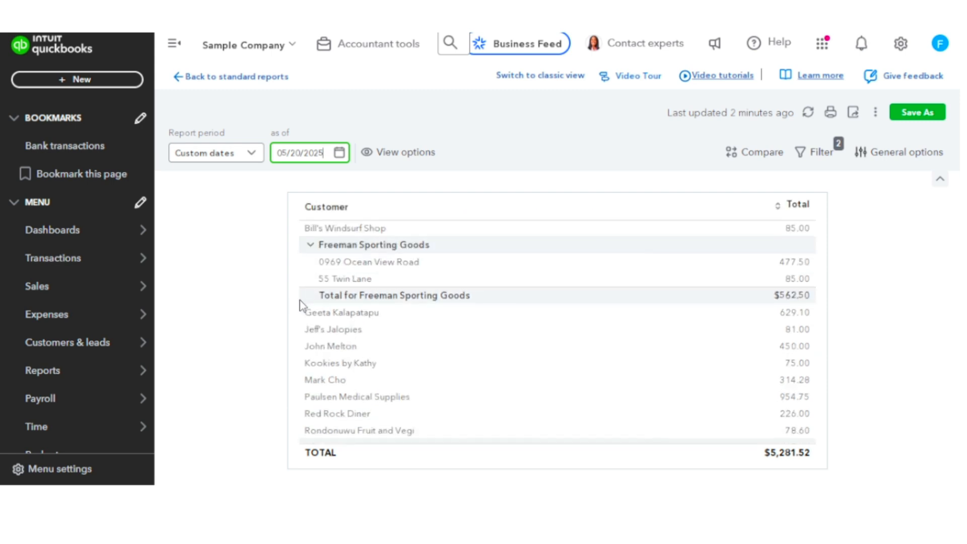
scroll(300, 302, down, 3)
scroll(301, 305, down, 1)
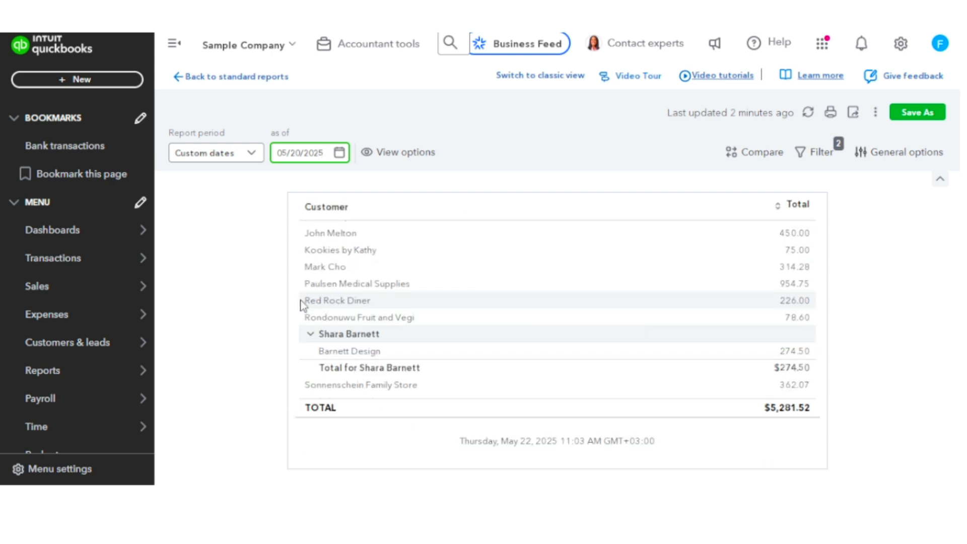
scroll(304, 303, up, 2)
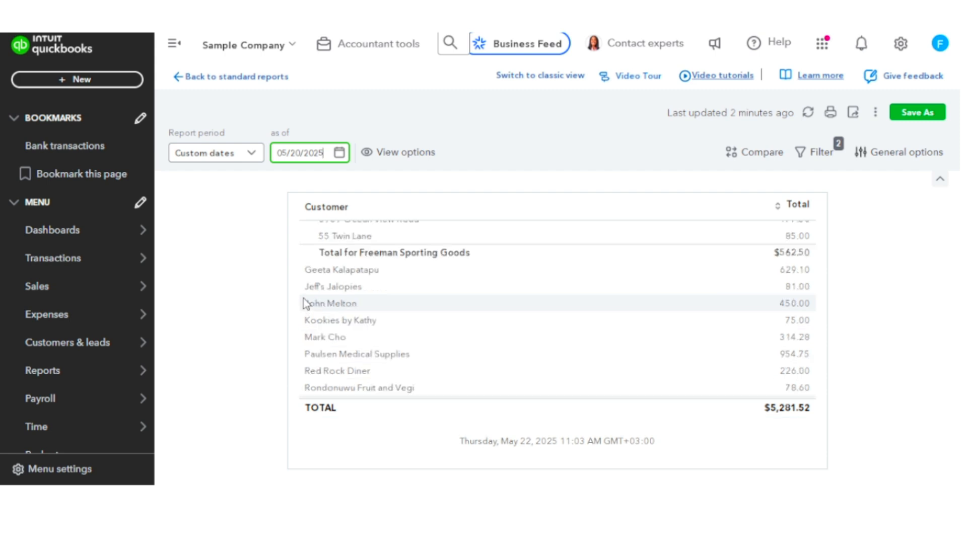
scroll(304, 301, up, 3)
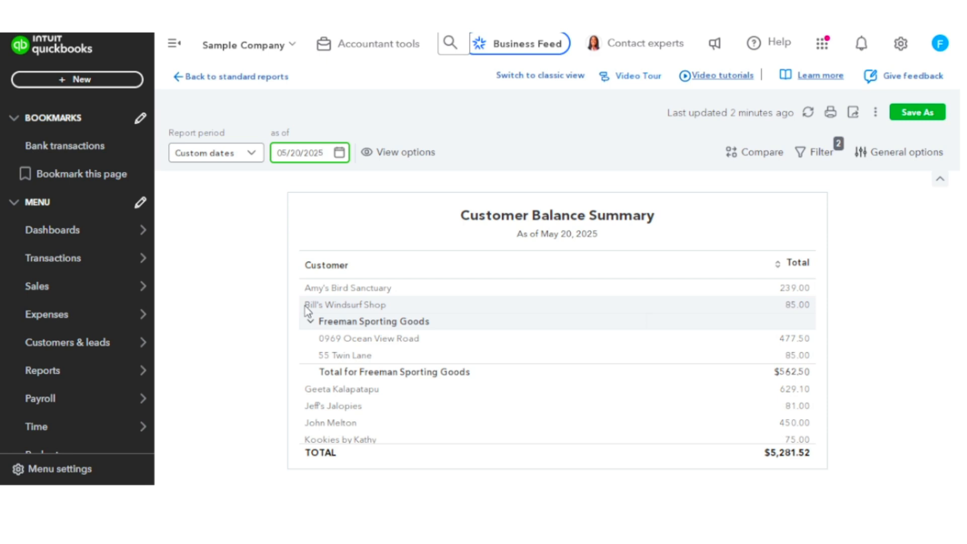
scroll(306, 310, down, 4)
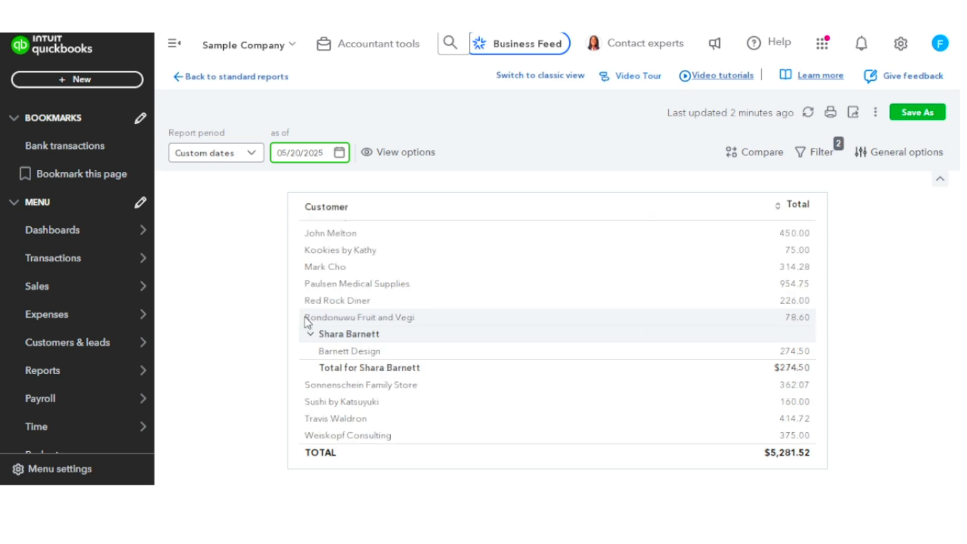